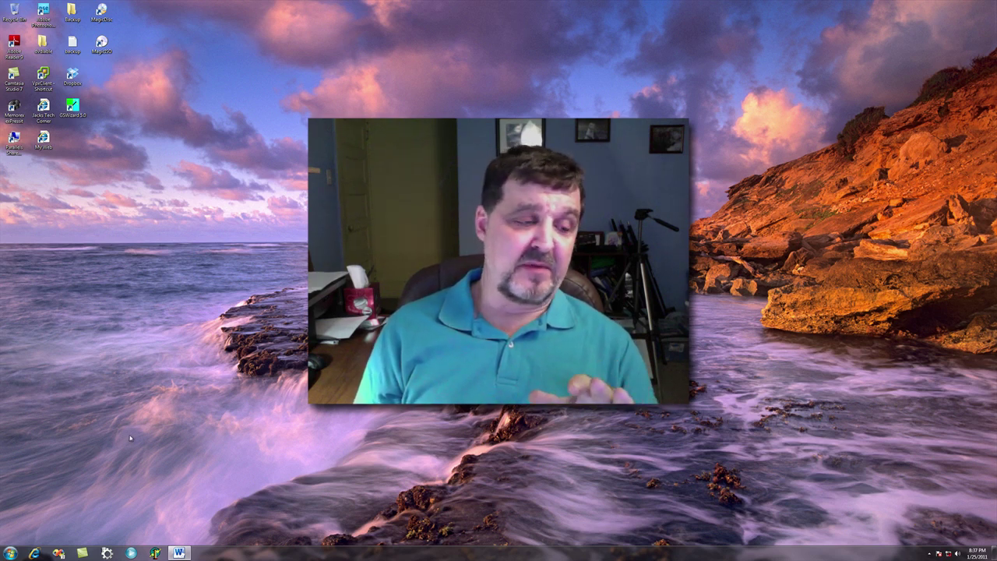
- Open Computer from the Start menu and view the Windows 7 (C:) drive details
left_click(10, 552)
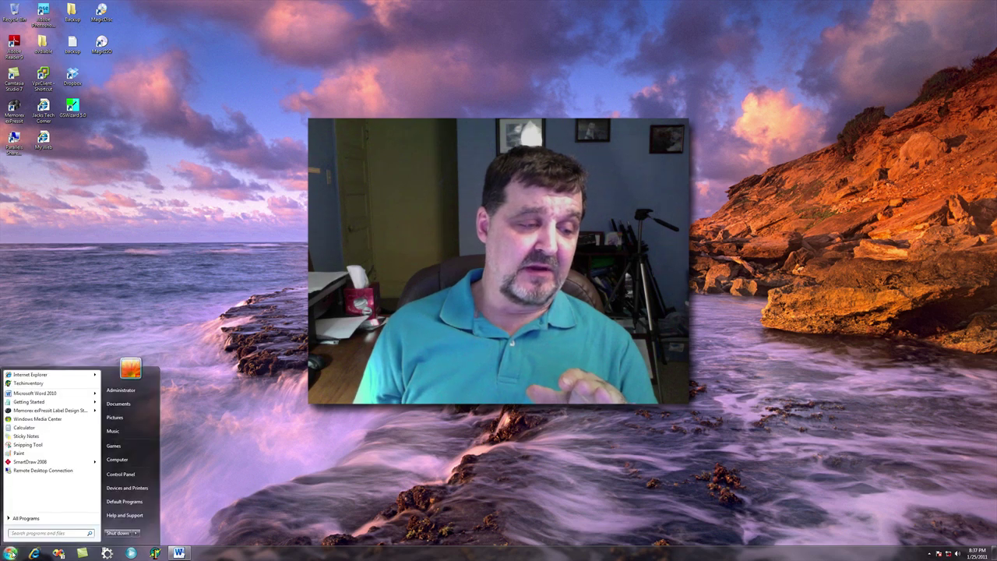
left_click(112, 466)
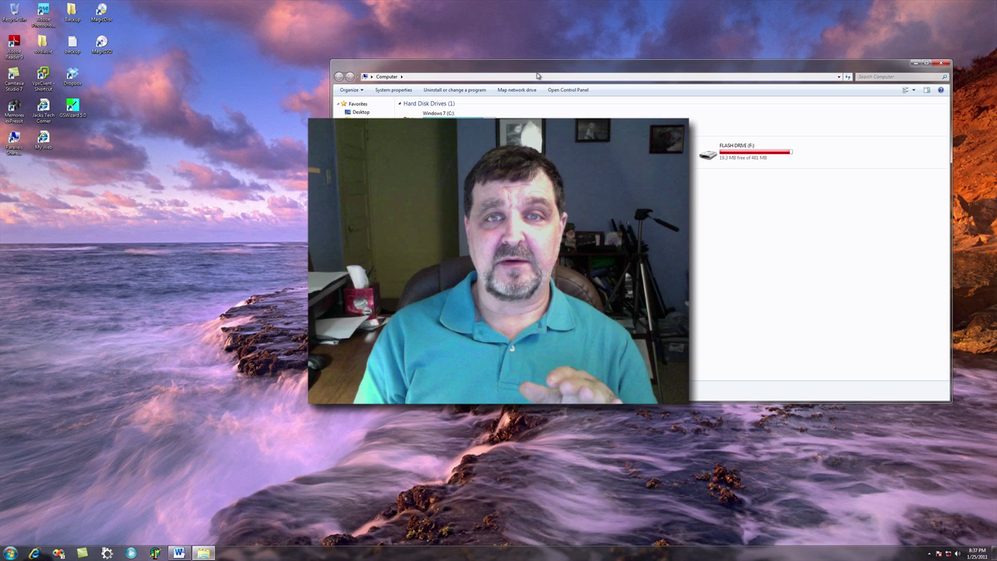
left_click_drag(538, 69, 403, 95)
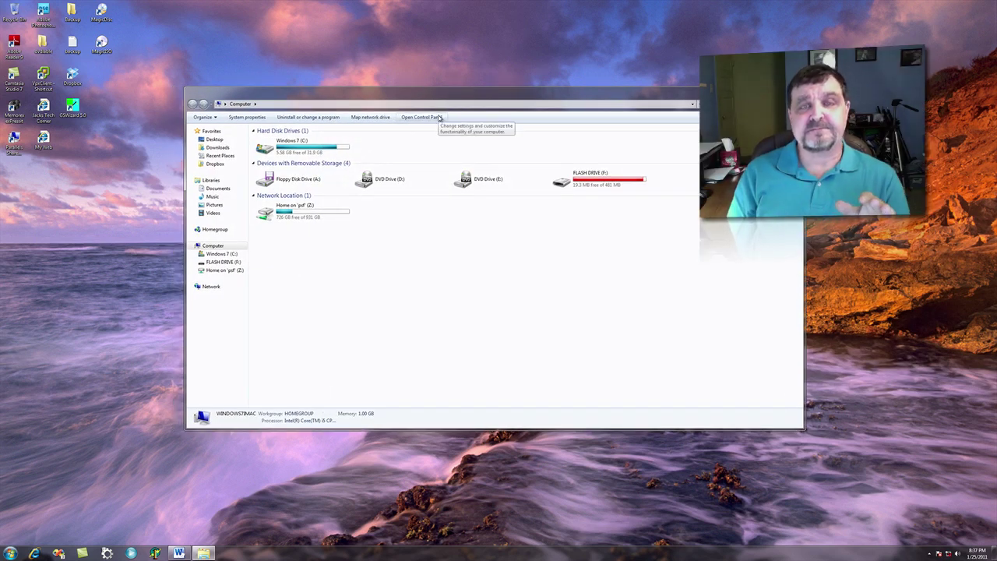
left_click(302, 147)
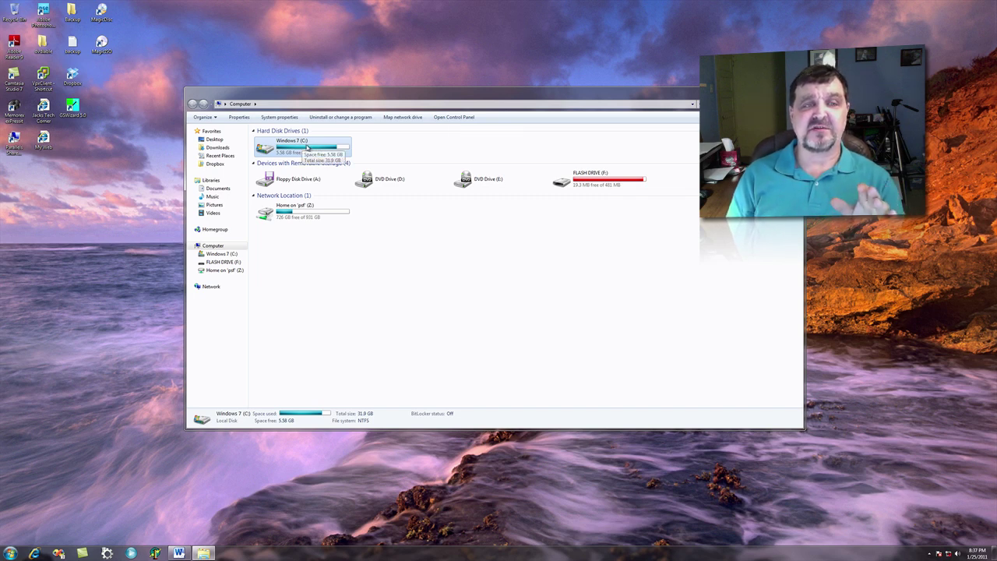
left_click(380, 145)
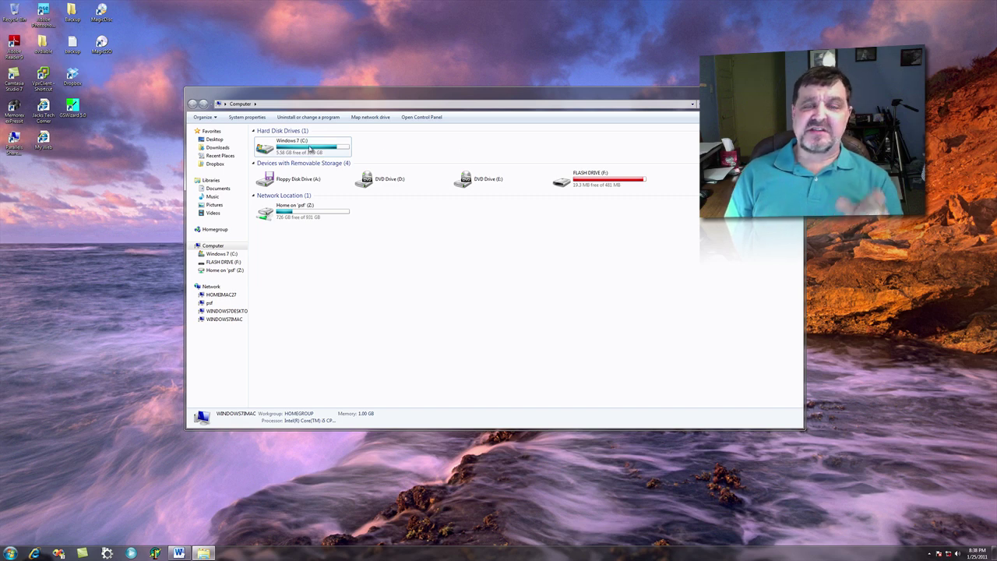
mouse_move(310, 149)
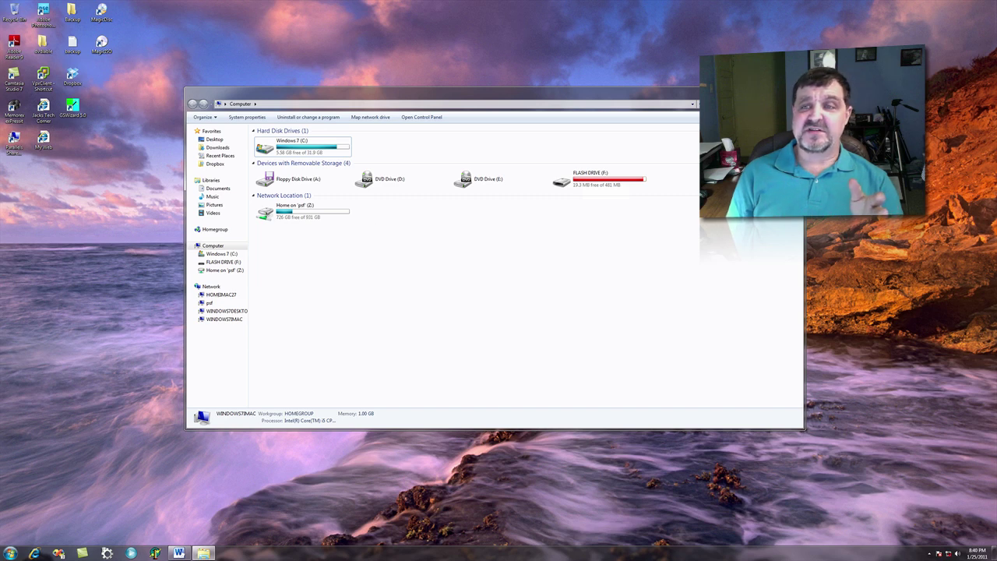
- Close the Computer window and launch Computer Management via Computer > Manage in Start
key("alt+F4")
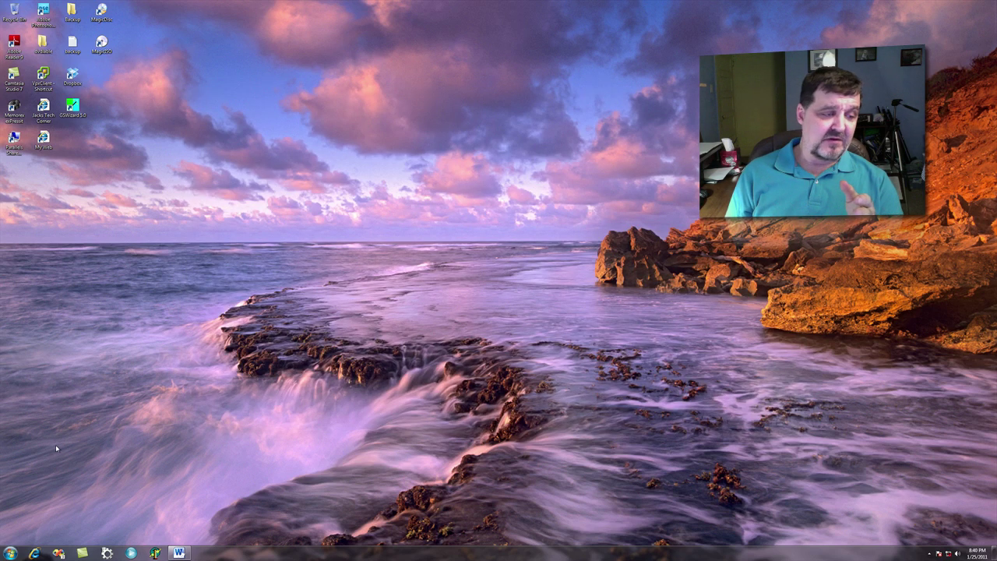
left_click(11, 552)
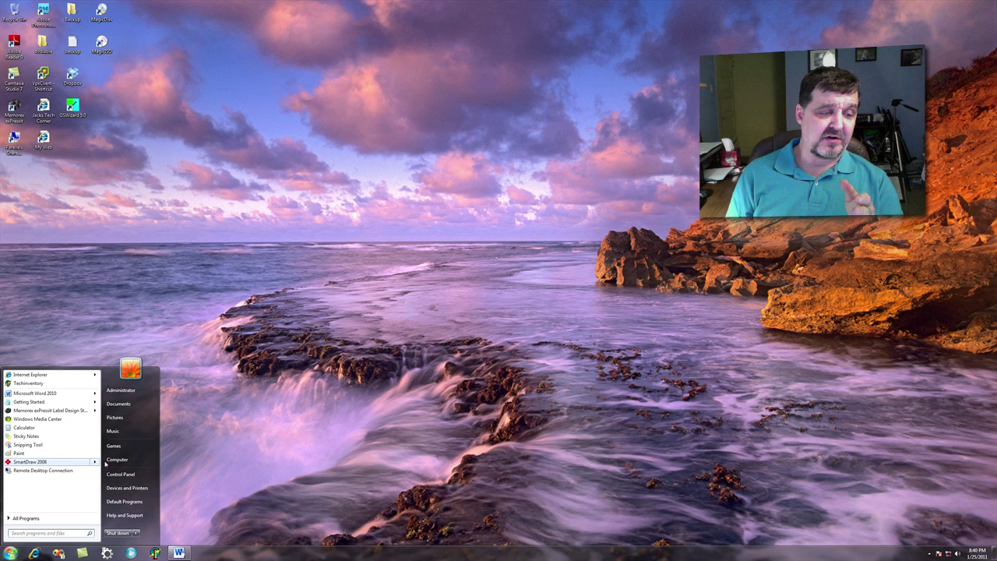
right_click(119, 461)
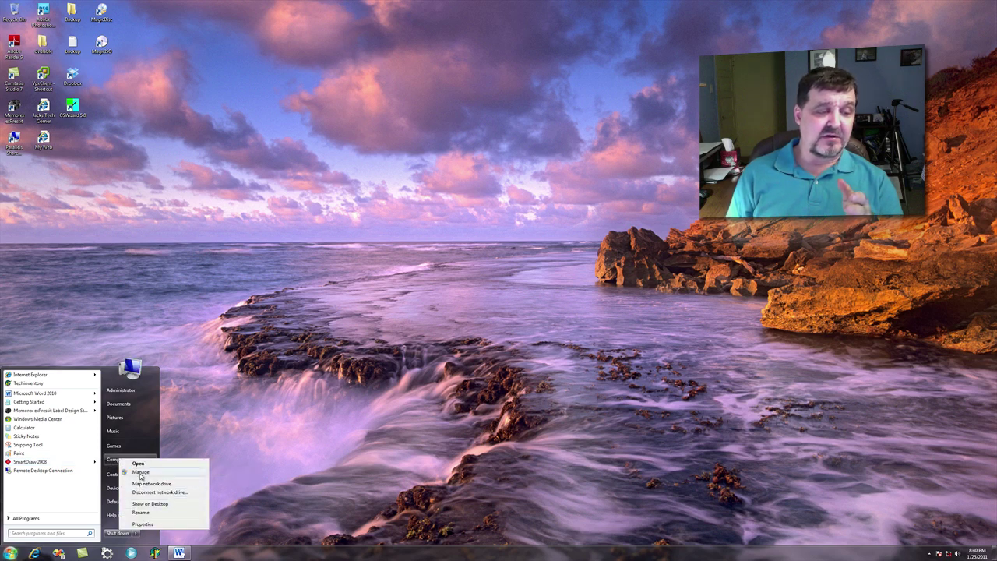
left_click(141, 473)
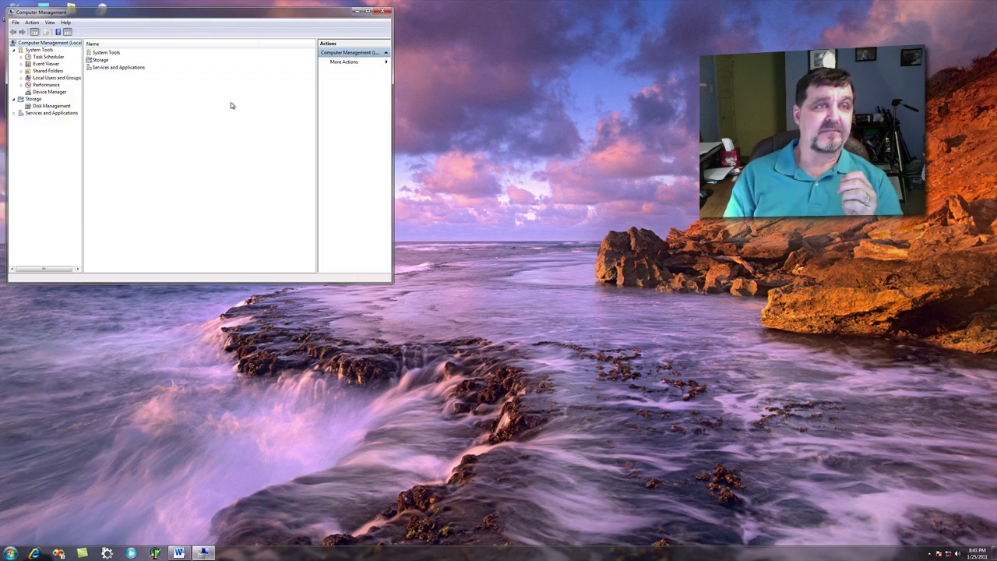
- Center the Computer Management window and select Storage > Disk Management
left_click_drag(193, 15, 471, 120)
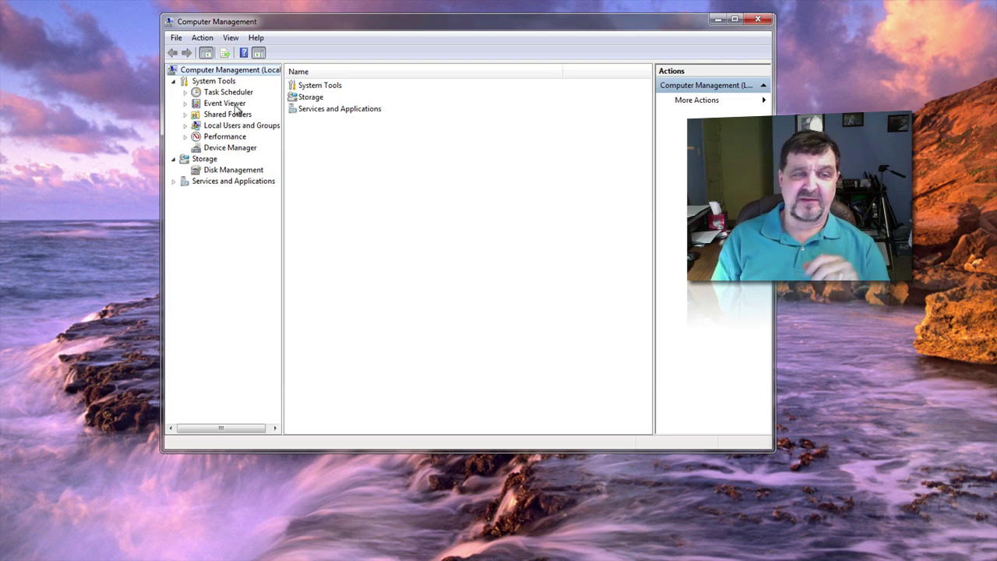
left_click(224, 173)
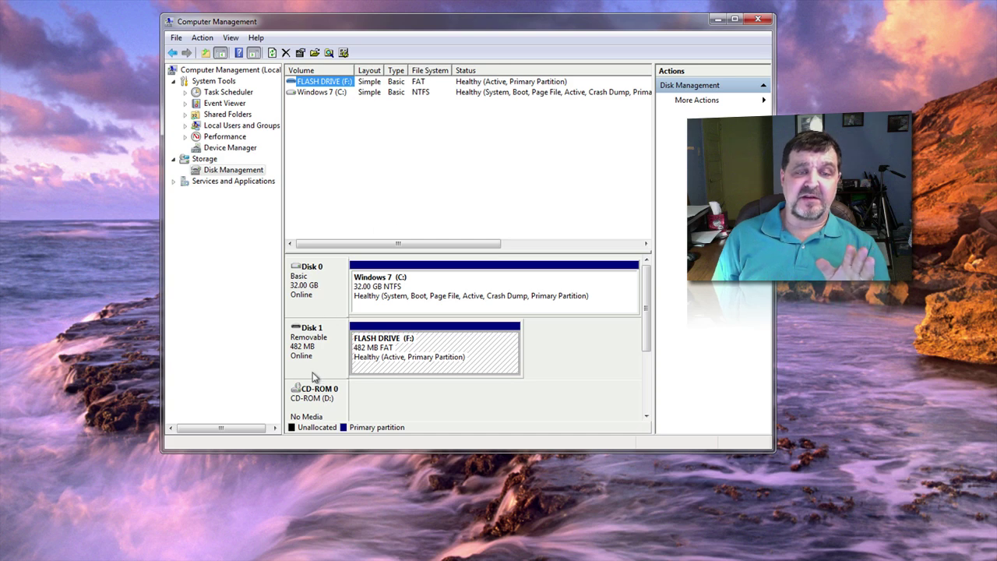
- Check FLASH DRIVE (F:)'s actions, including Format and Change Drive Letter, then scroll down to CD-ROM (D:)
left_click(326, 93)
left_click(327, 83)
right_click(327, 84)
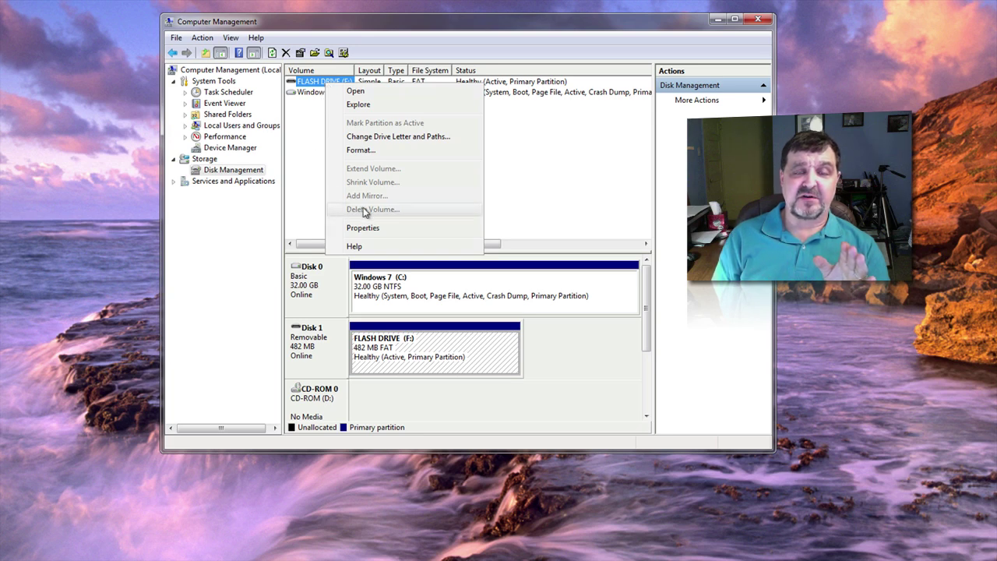
left_click(309, 184)
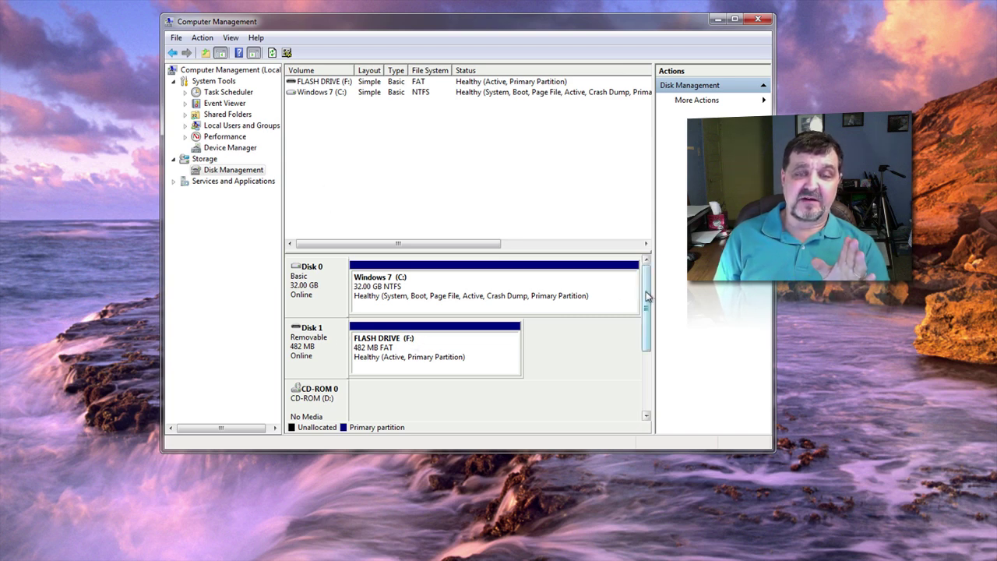
left_click_drag(645, 310, 646, 327)
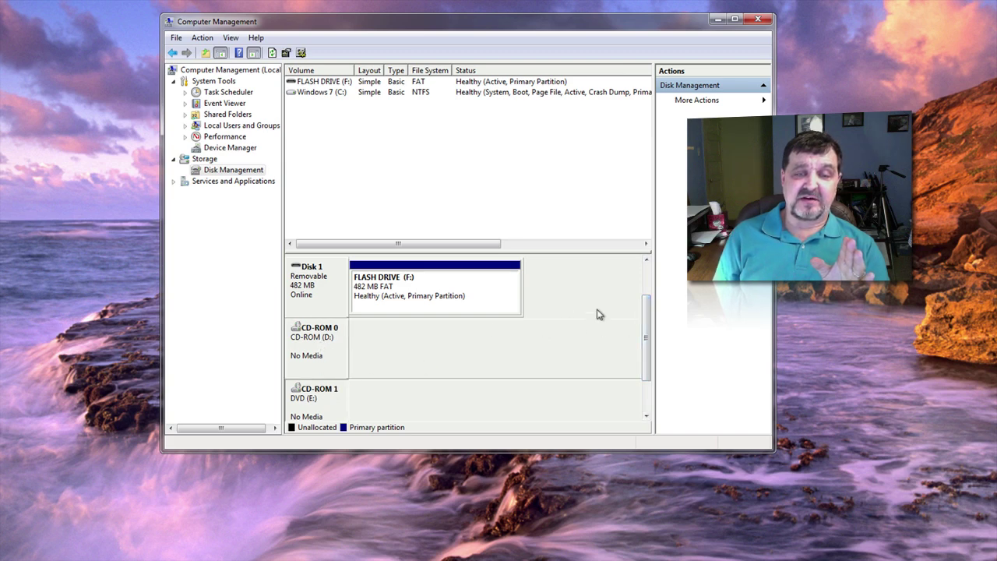
mouse_move(643, 310)
left_mouse_down()
mouse_move(645, 329)
mouse_move(644, 310)
left_mouse_up()
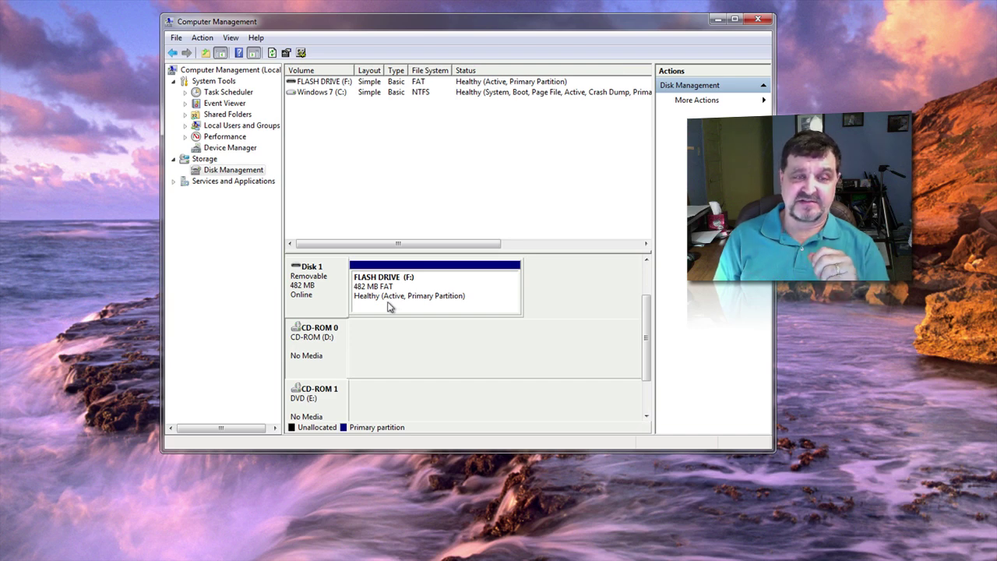
- Choose G as the CD-ROM's new drive letter, then cancel so it stays D:
right_click(327, 347)
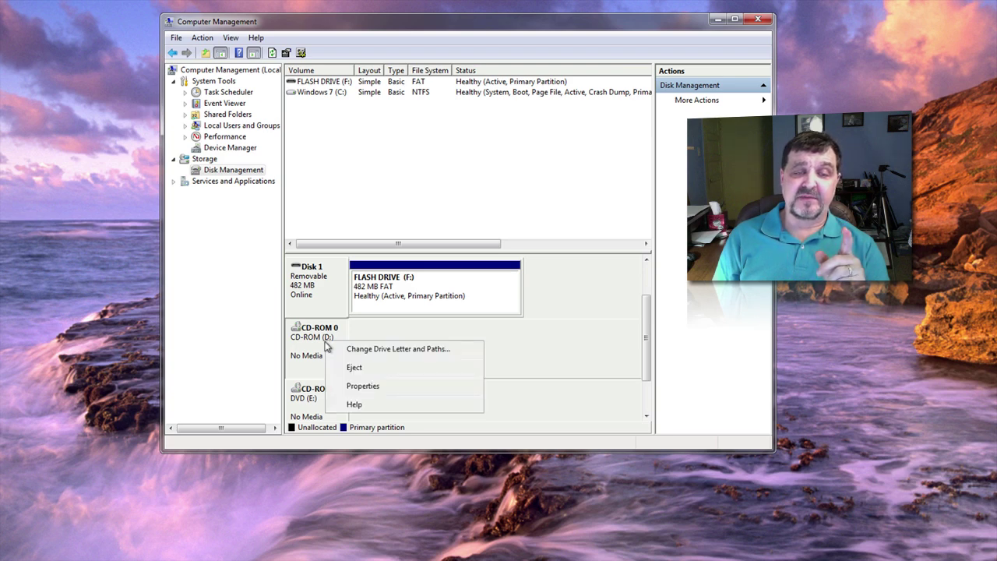
left_click(407, 350)
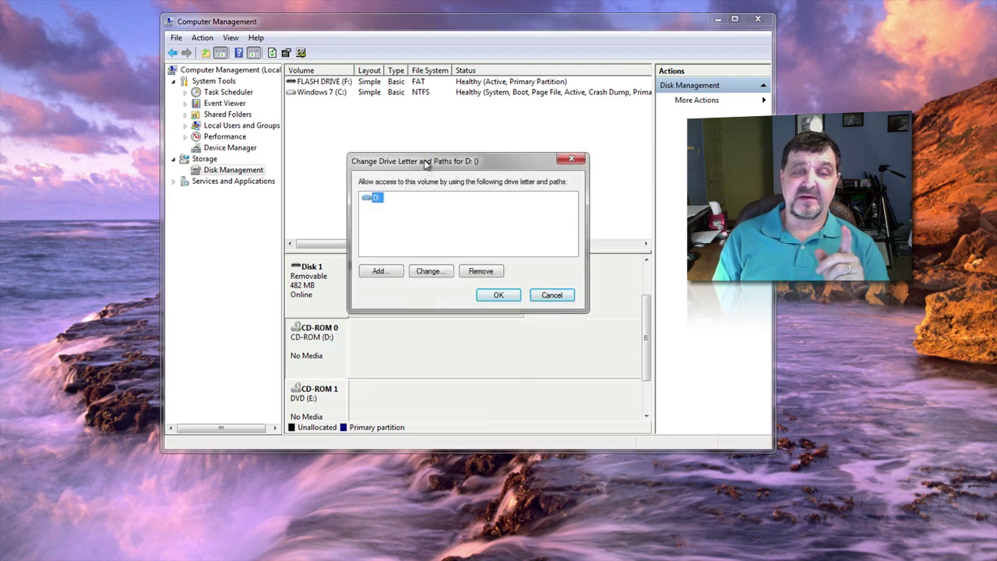
left_click_drag(429, 160, 412, 69)
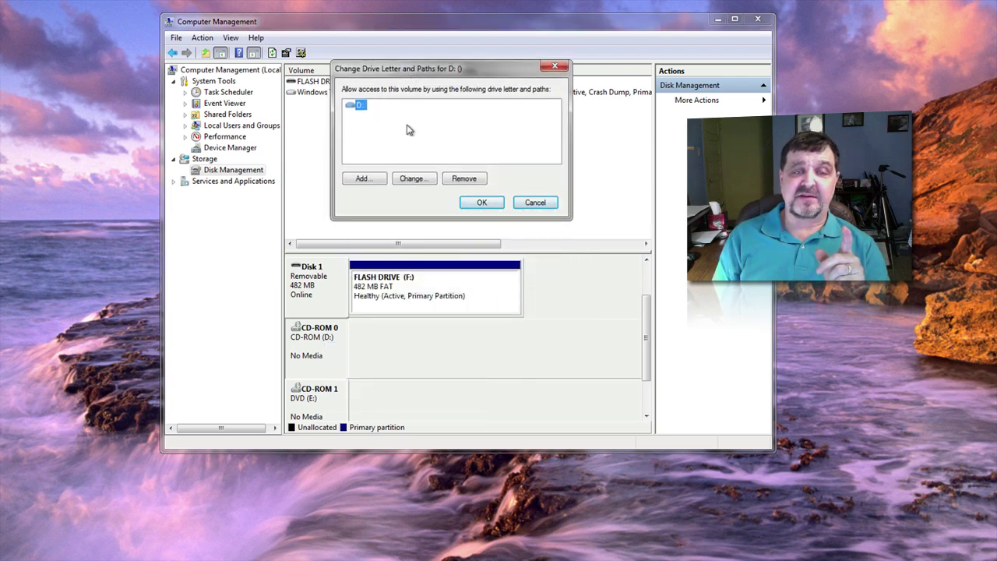
left_click(411, 179)
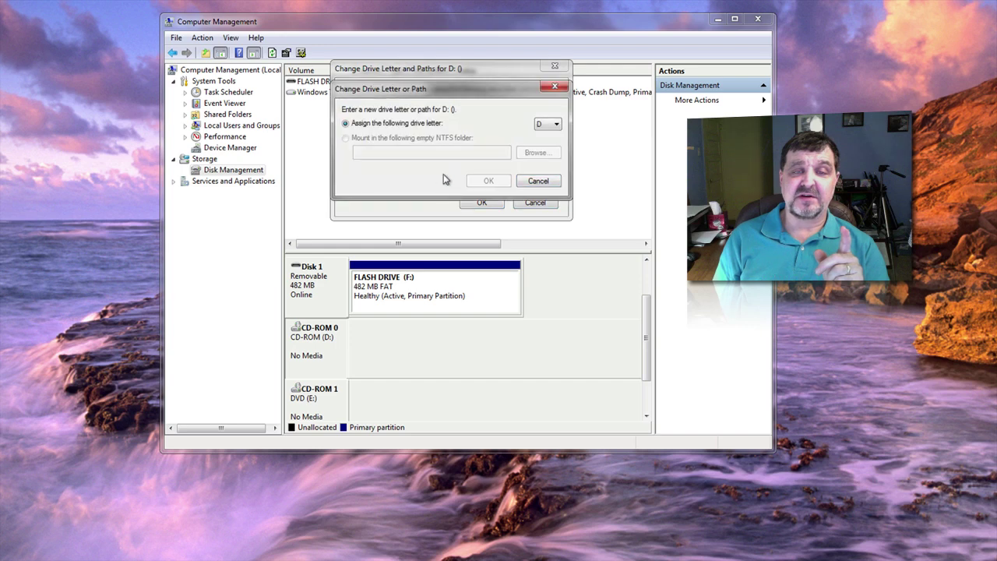
left_click(557, 125)
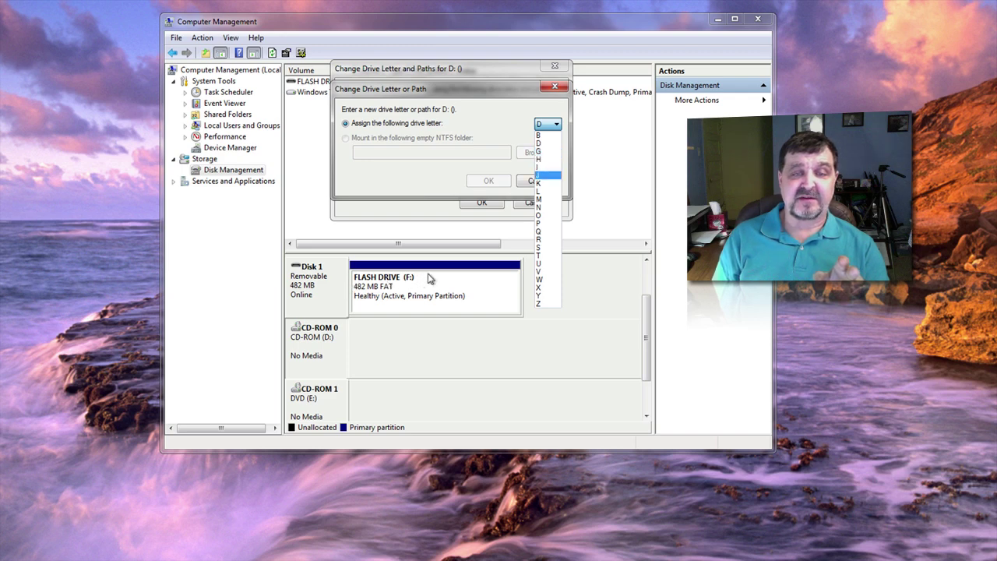
left_click(542, 152)
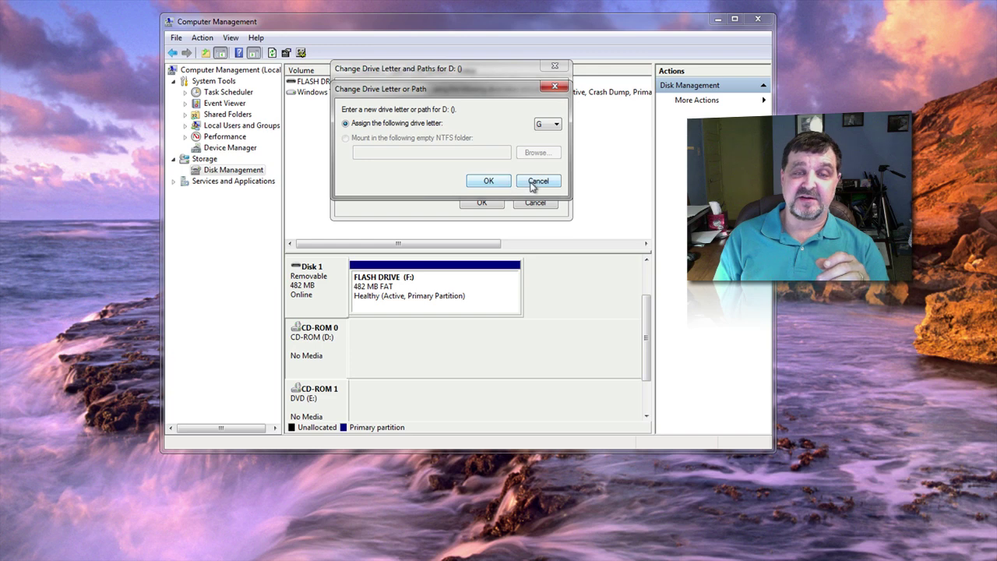
left_click(535, 182)
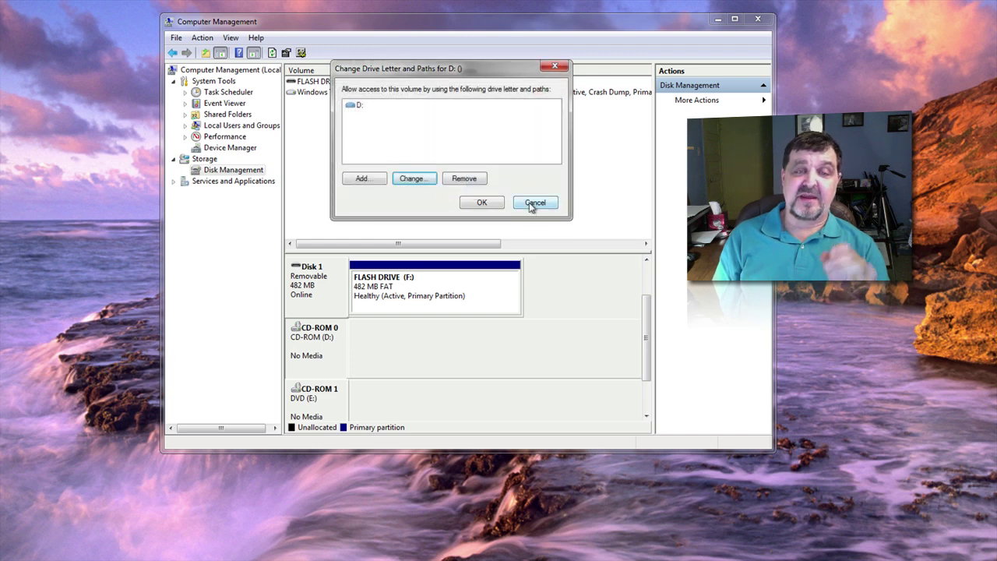
left_click(535, 202)
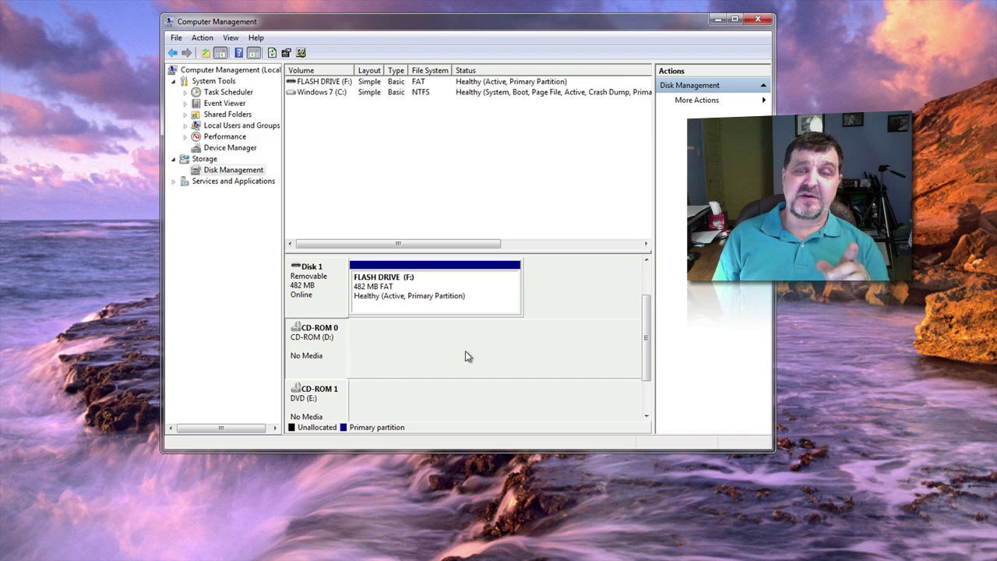
left_click_drag(647, 338, 649, 306)
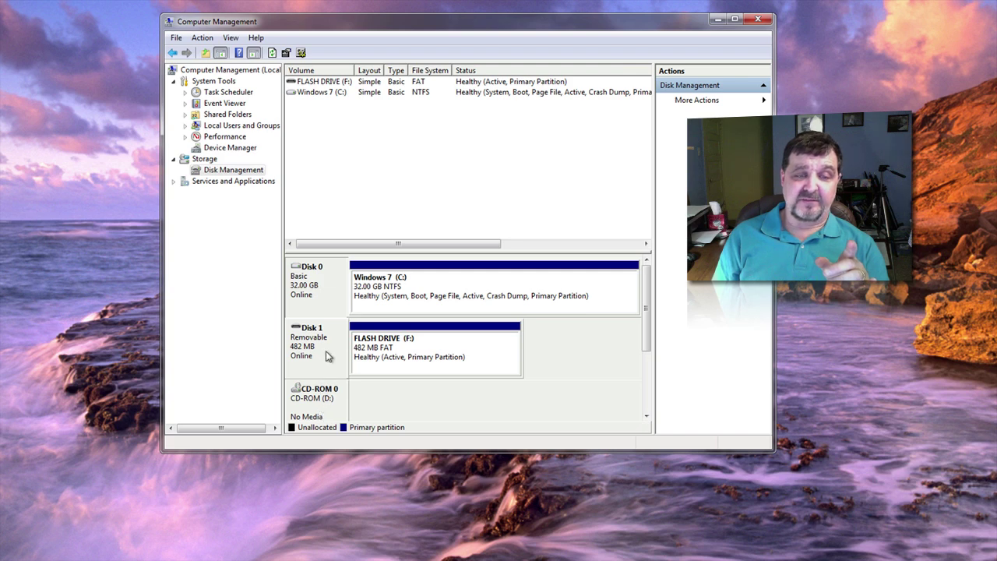
left_click_drag(646, 287, 647, 319)
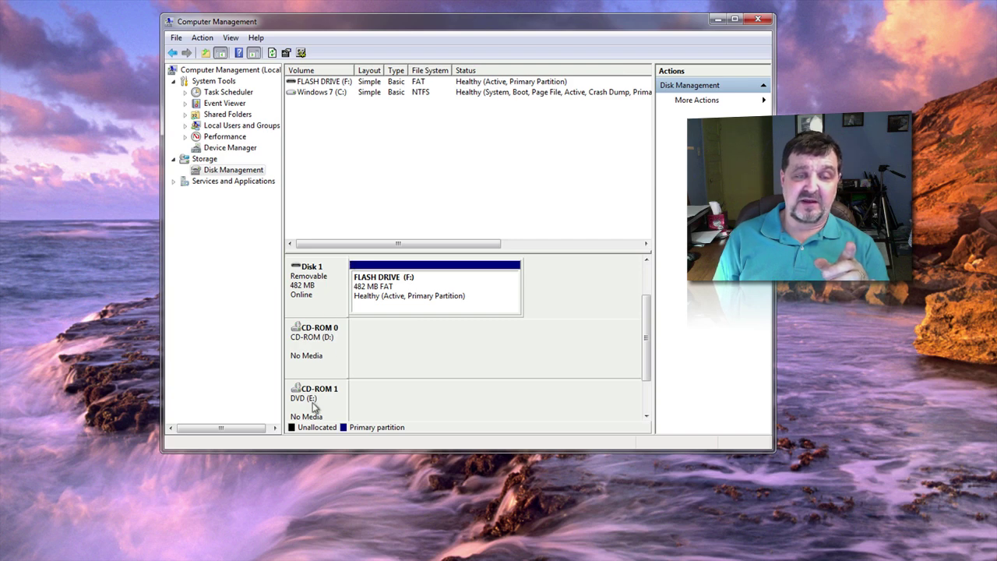
- Choose P as FLASH DRIVE's new drive letter, then cancel so it stays F:
right_click(330, 286)
left_click(343, 292)
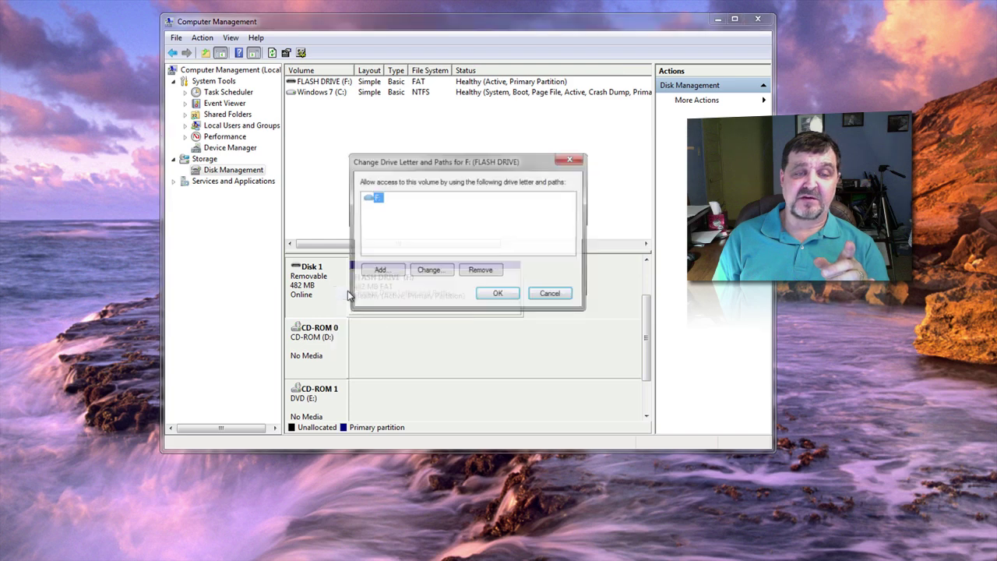
left_click(428, 272)
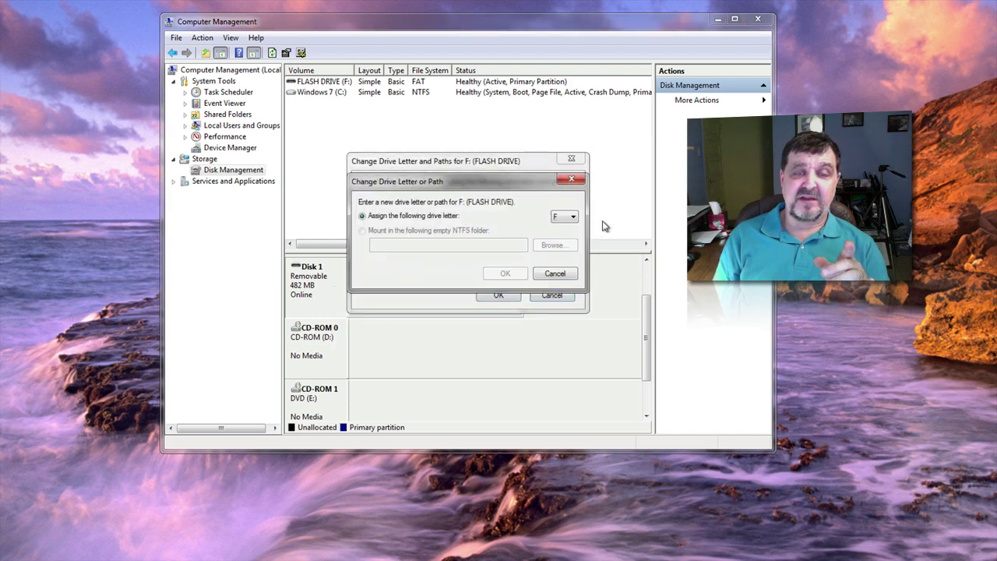
left_click(574, 217)
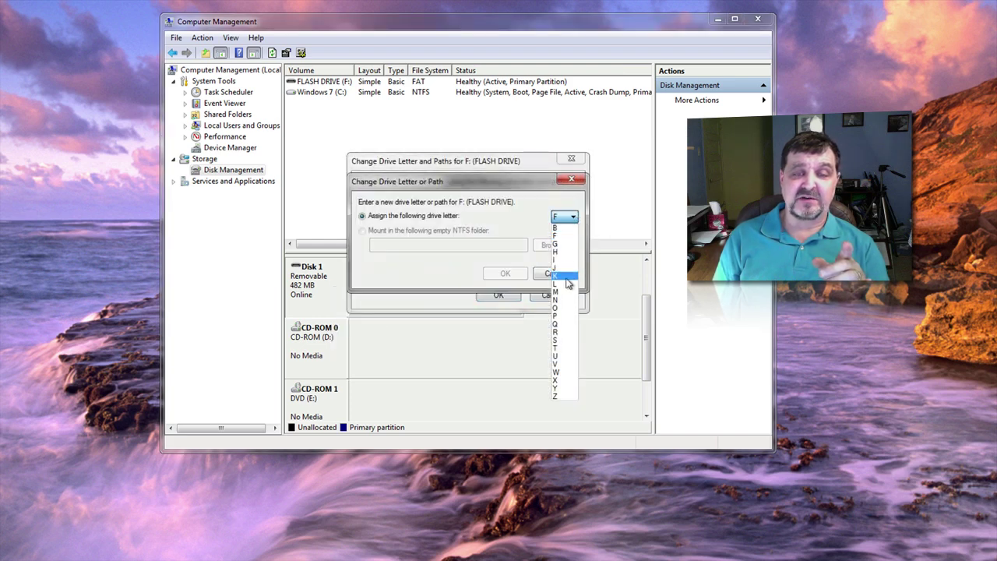
left_click(565, 317)
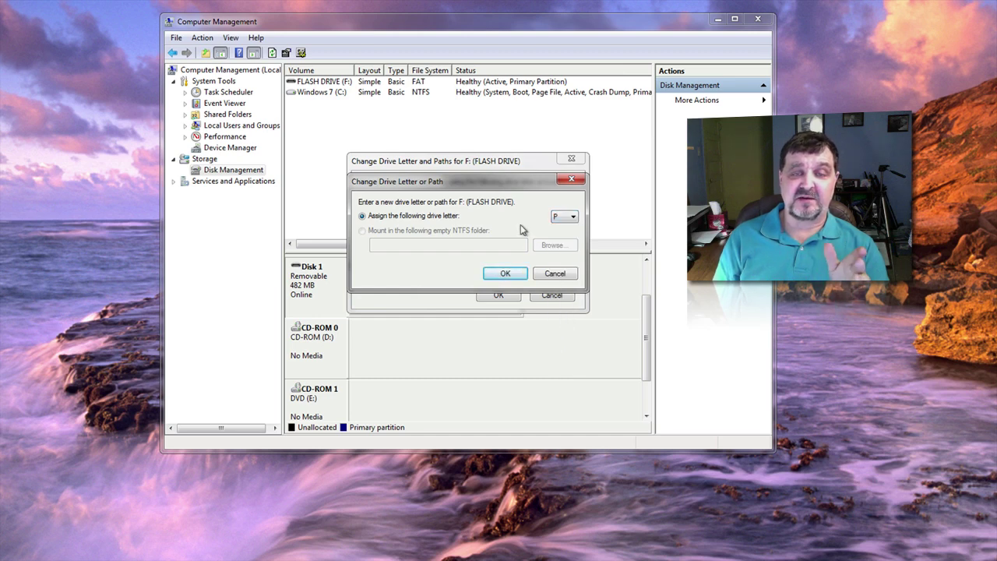
left_click(553, 274)
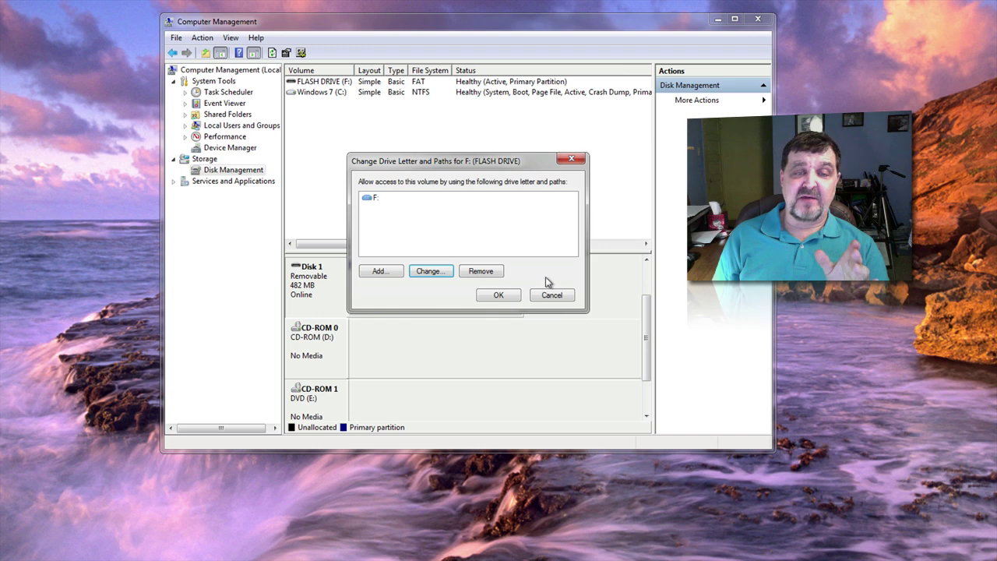
left_click(539, 301)
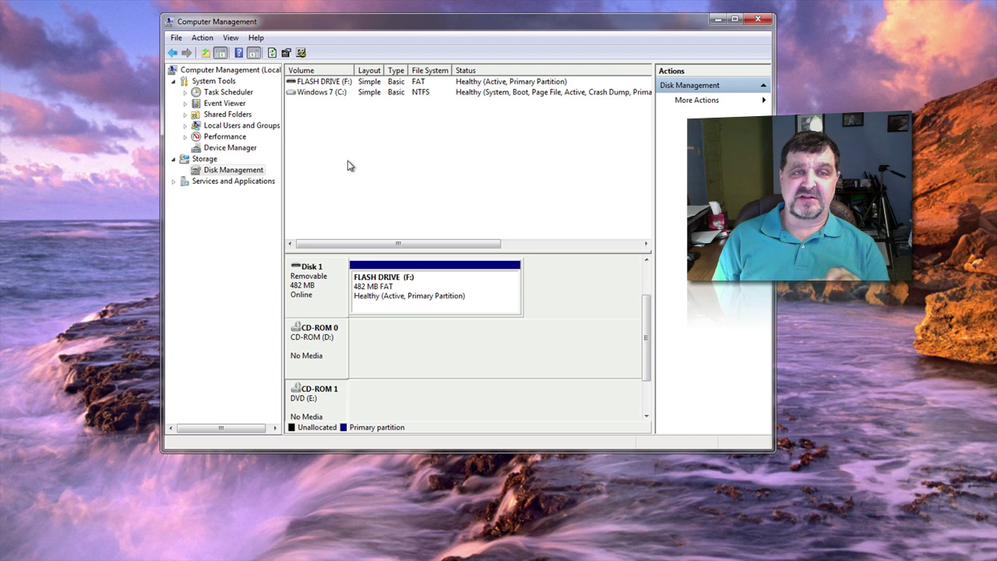
left_click(320, 82)
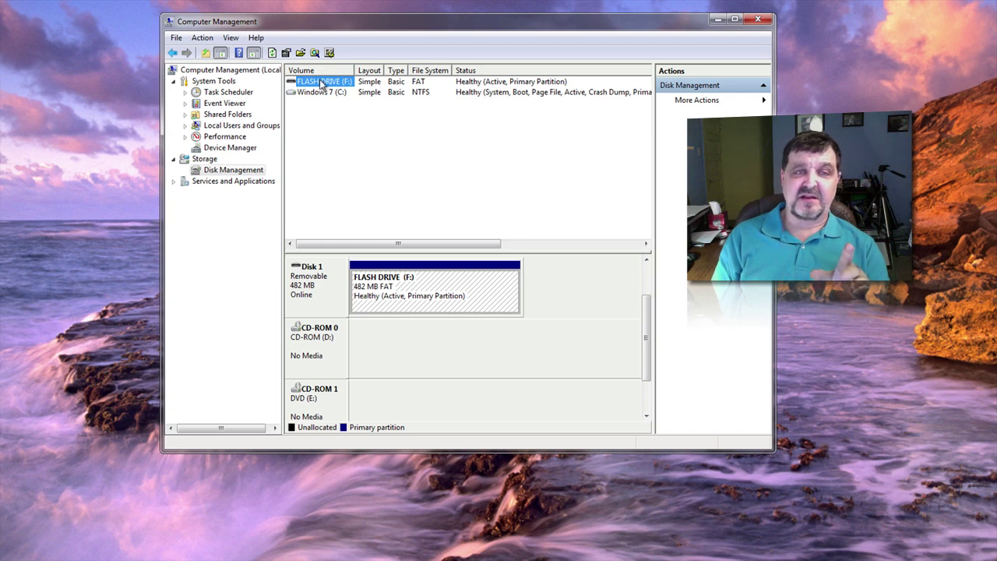
left_click(321, 115)
left_click(325, 84)
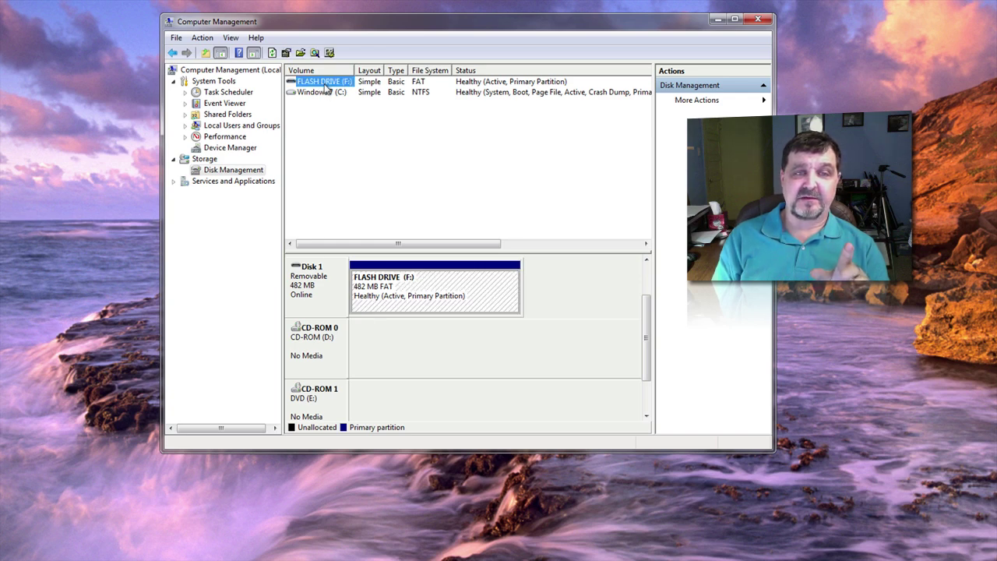
right_click(325, 86)
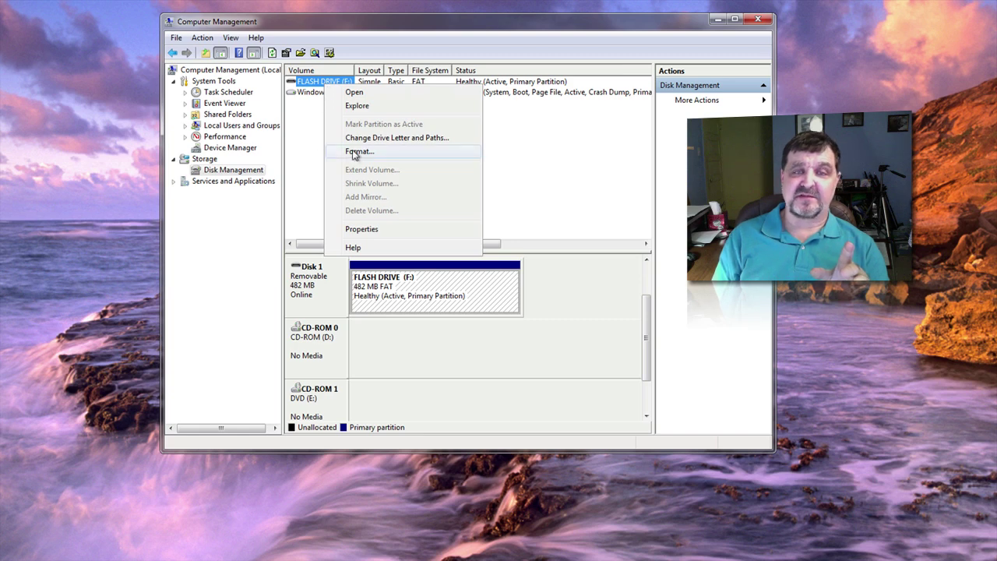
left_click(577, 157)
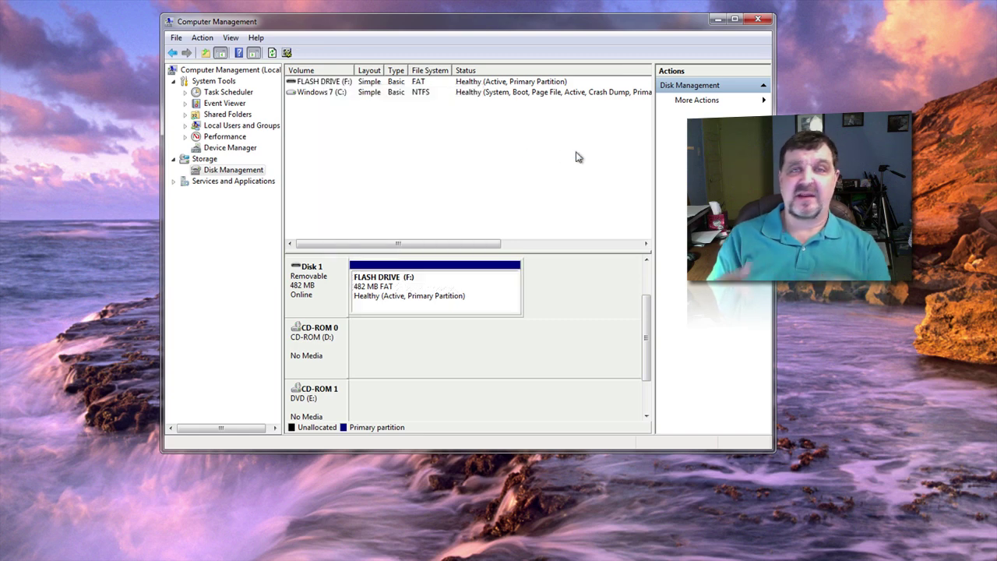